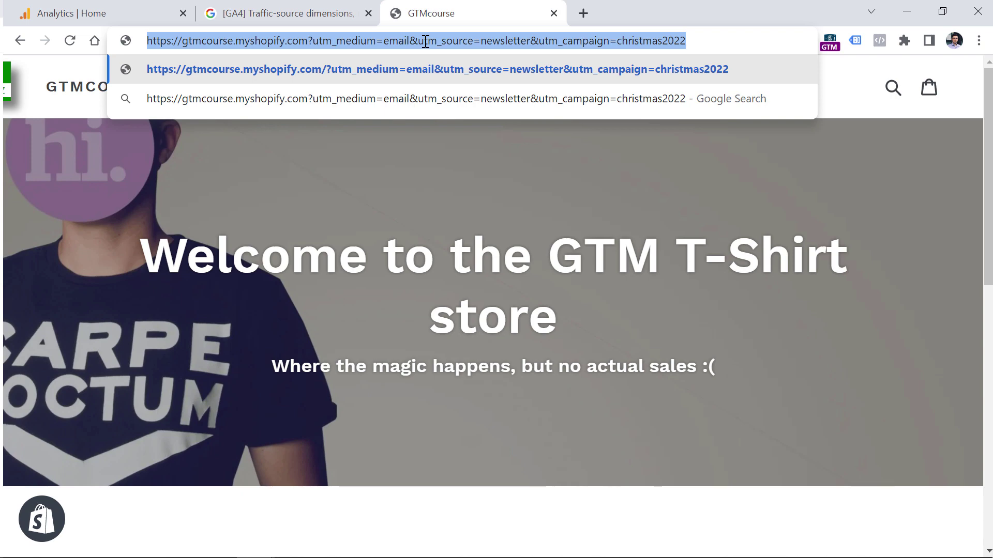
# - Select the store address's UTM query string (utm_medium=email, utm_source=newsletter, utm_campaign=christmas2022)
pyautogui.moveTo(314, 40); pyautogui.dragTo(693, 40)
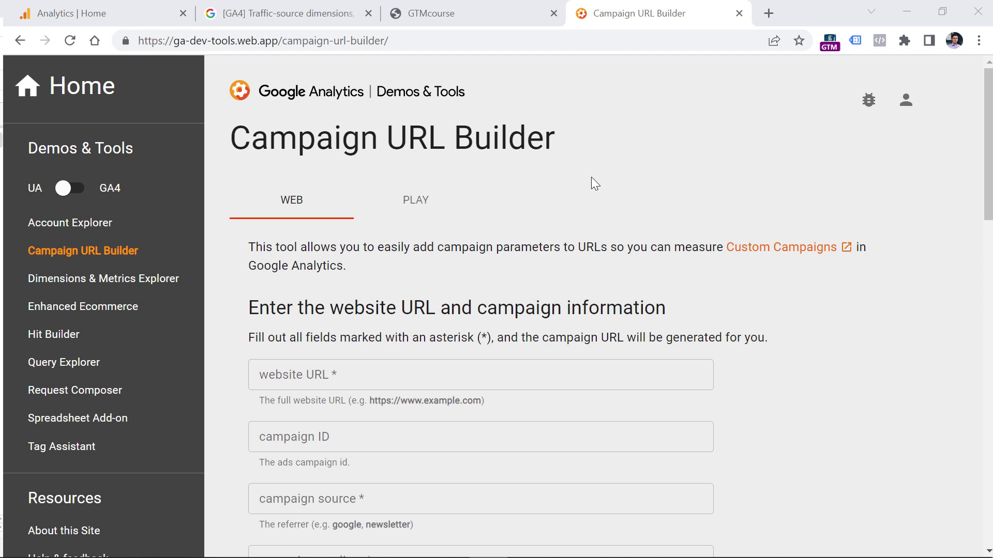
# - Copy the plain store address without its query string into the builder's website URL field
pyautogui.scroll(-5, 528, 189)
pyautogui.click(383, 107)
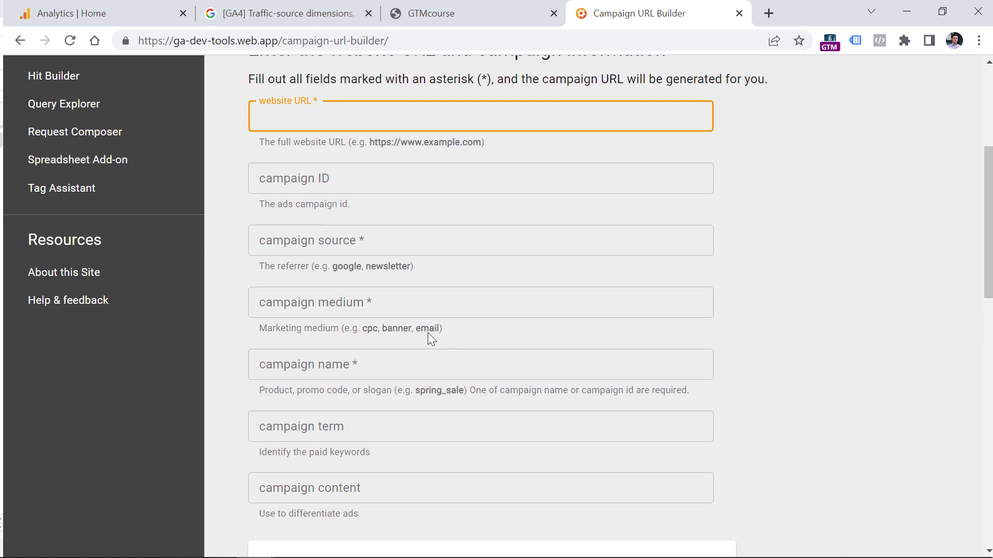
pyautogui.click(450, 13)
pyautogui.moveTo(300, 40); pyautogui.dragTo(187, 22)
pyautogui.hotkey('ctrl', 'c')
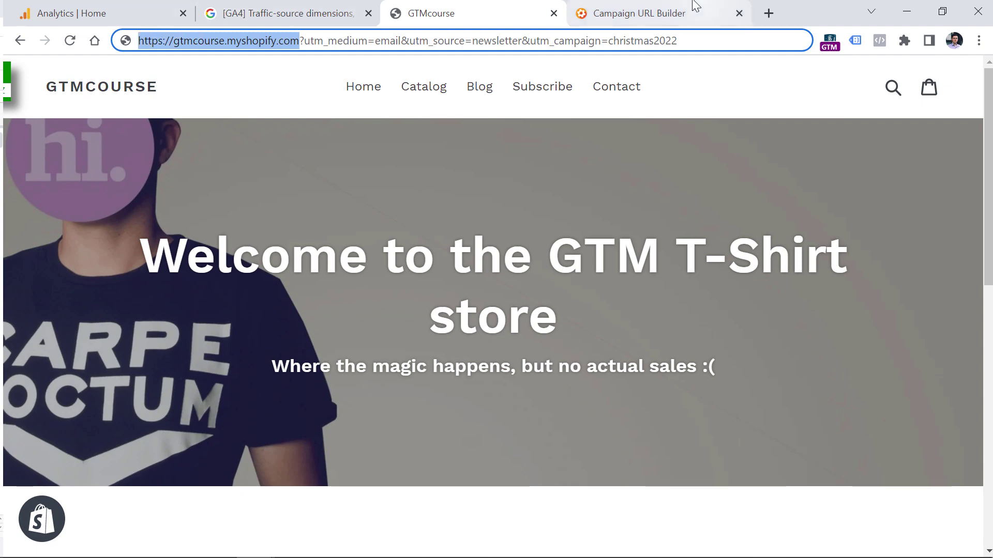
pyautogui.click(691, 10)
pyautogui.hotkey('ctrl', 'v')
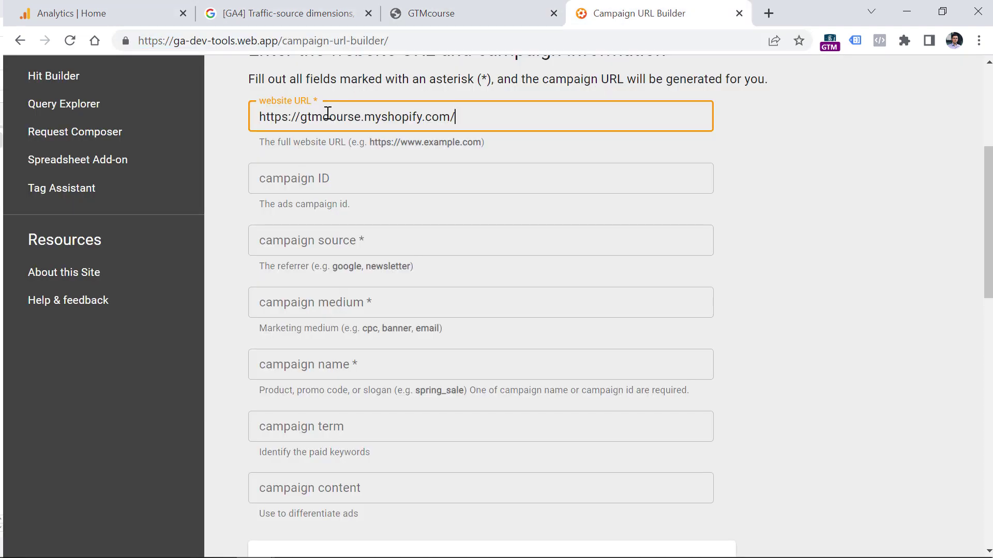
# - Enter campaign source 'newsletter', medium 'email' and name 'christmas2022'
pyautogui.click(342, 238)
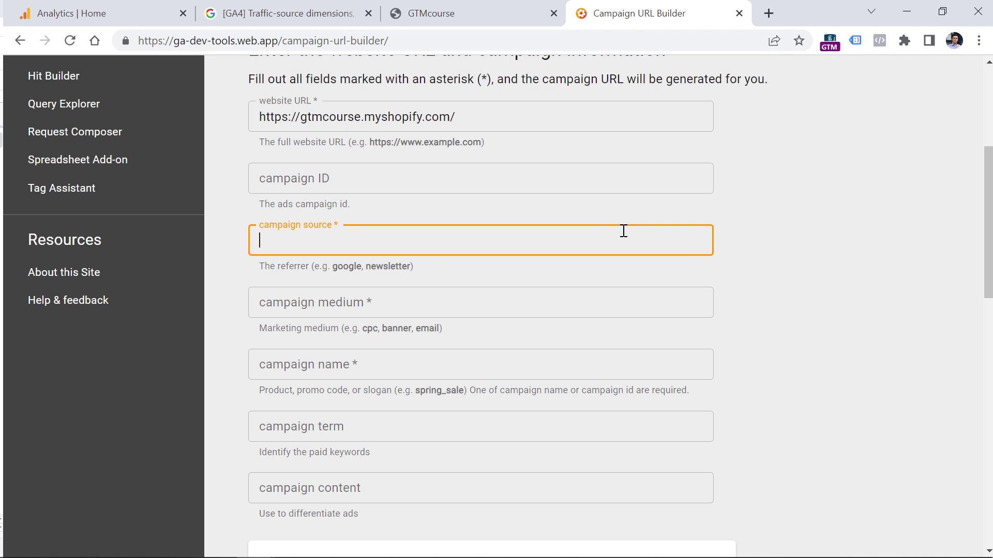
pyautogui.write('newsletter')
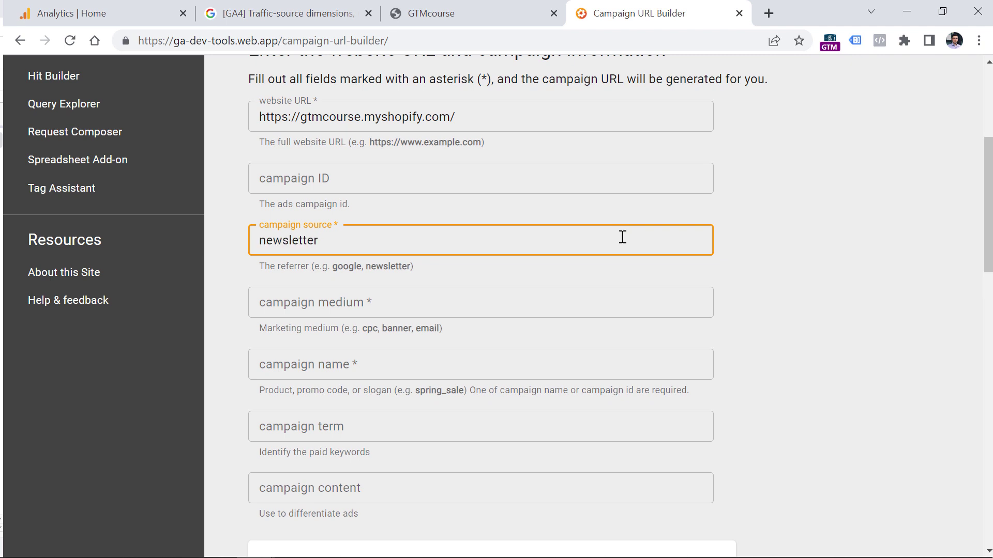
pyautogui.click(362, 307)
pyautogui.write('email')
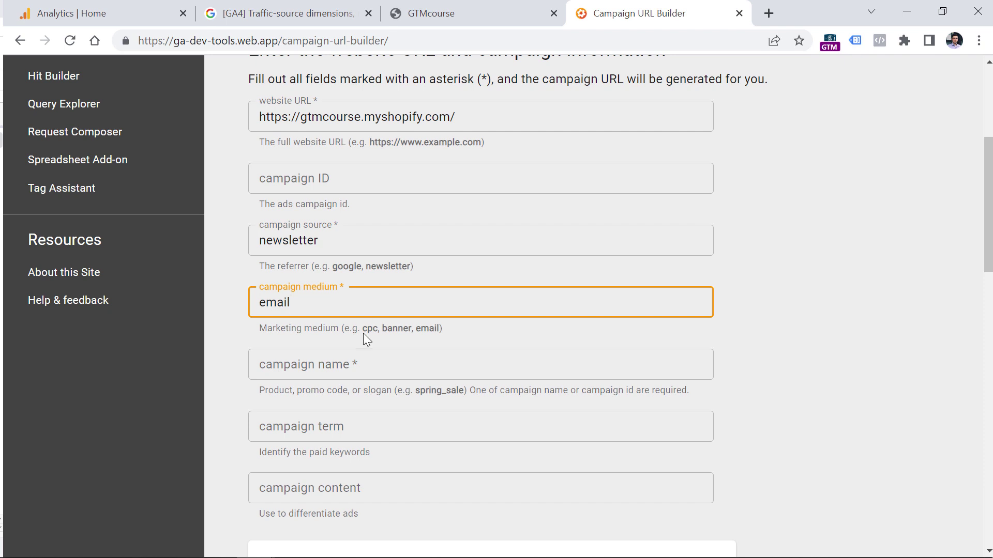
pyautogui.click(363, 362)
pyautogui.write('christmas2022')
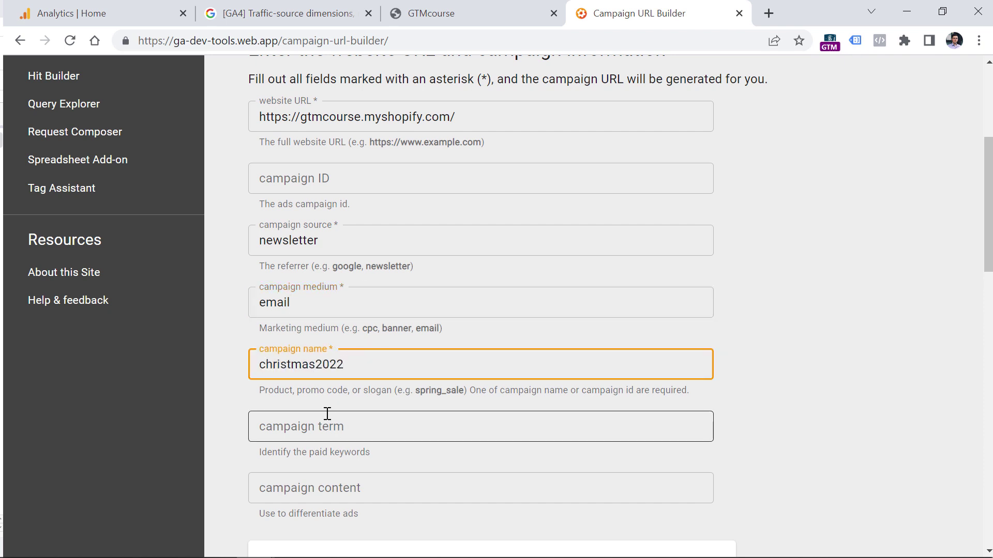
pyautogui.scroll(-5, 350, 431)
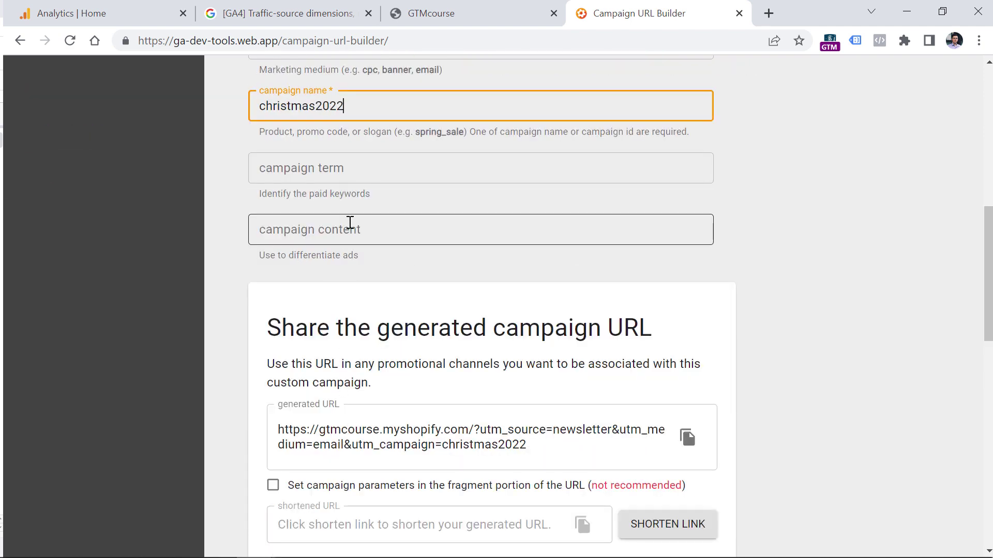
# - Select the generated campaign URL and copy it to the clipboard
pyautogui.click(482, 447)
pyautogui.moveTo(527, 446); pyautogui.dragTo(279, 430)
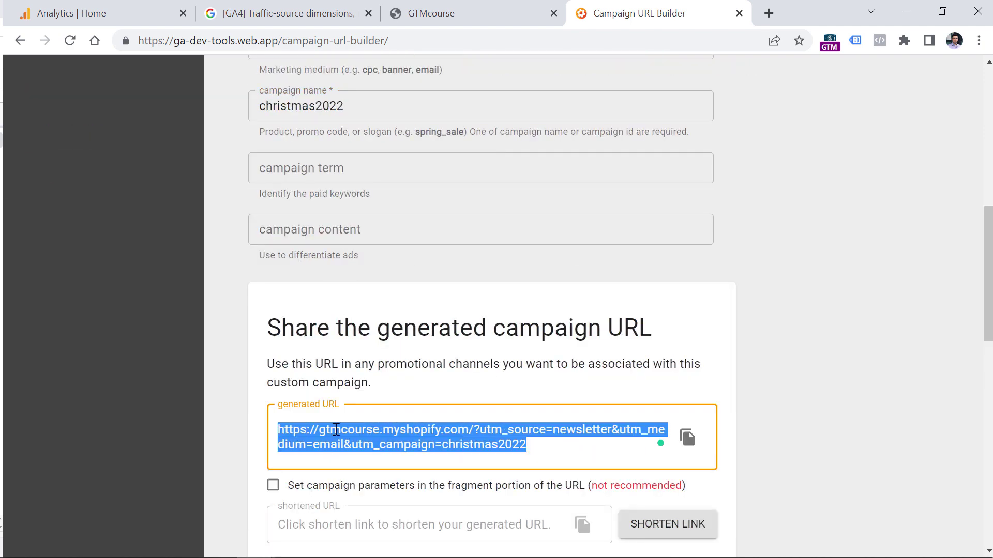
pyautogui.click(688, 439)
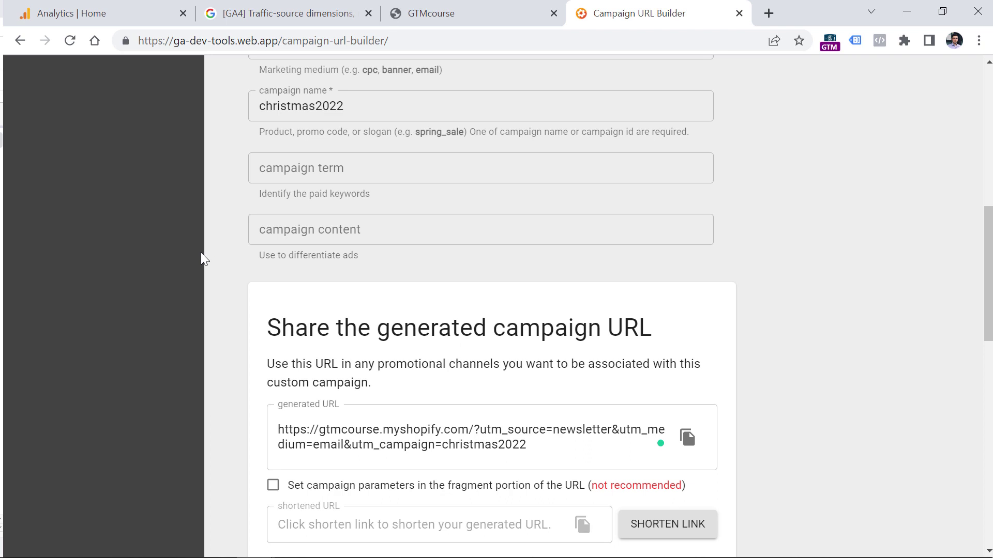
# - Check the generated URL's UTM query string, then go to the Google Analytics Home tab
pyautogui.hotkey('ctrl', '1')
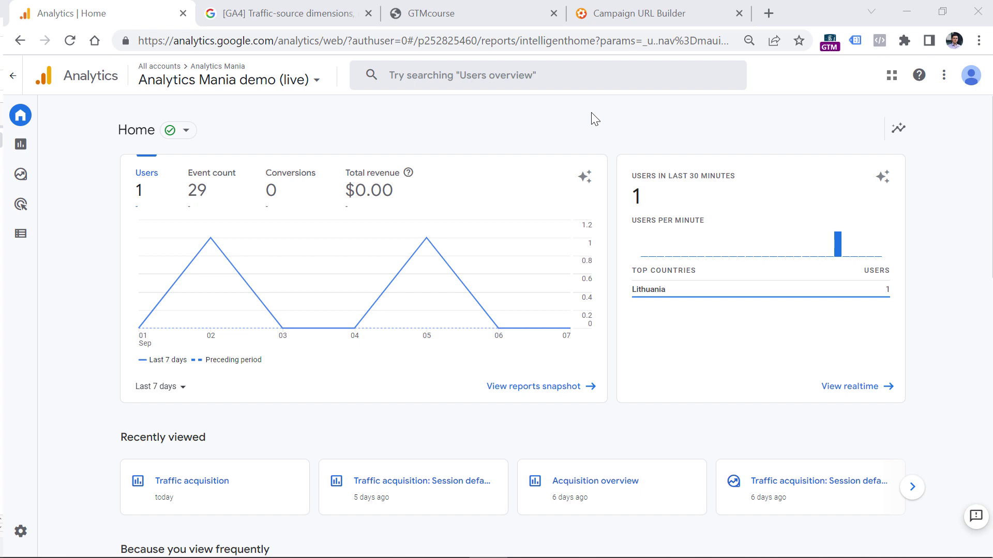
pyautogui.click(654, 12)
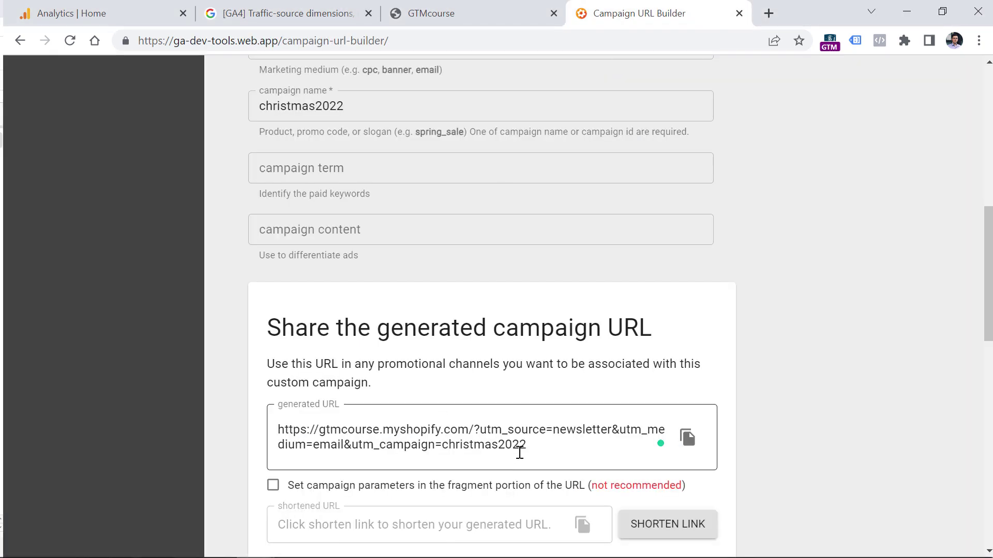
pyautogui.moveTo(530, 447); pyautogui.dragTo(474, 430)
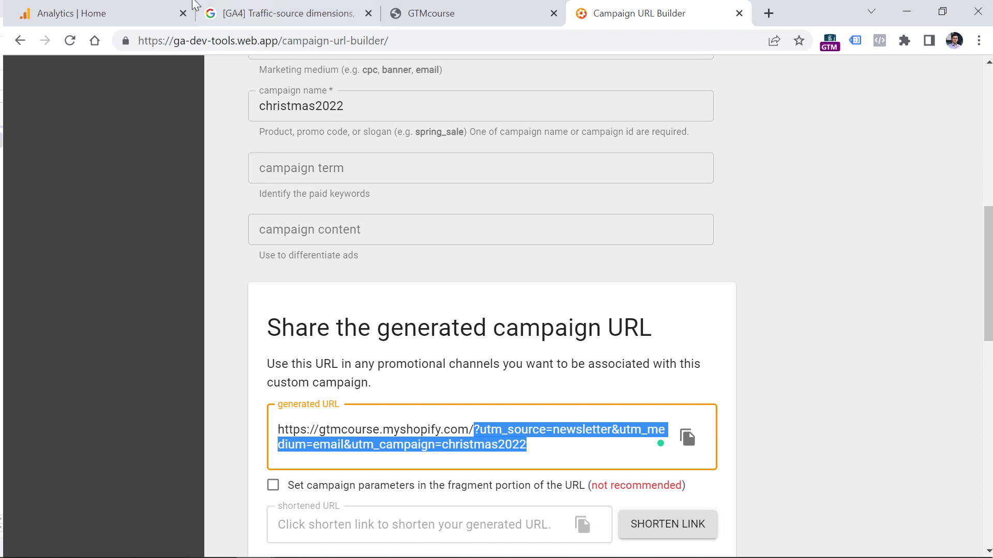
pyautogui.click(108, 8)
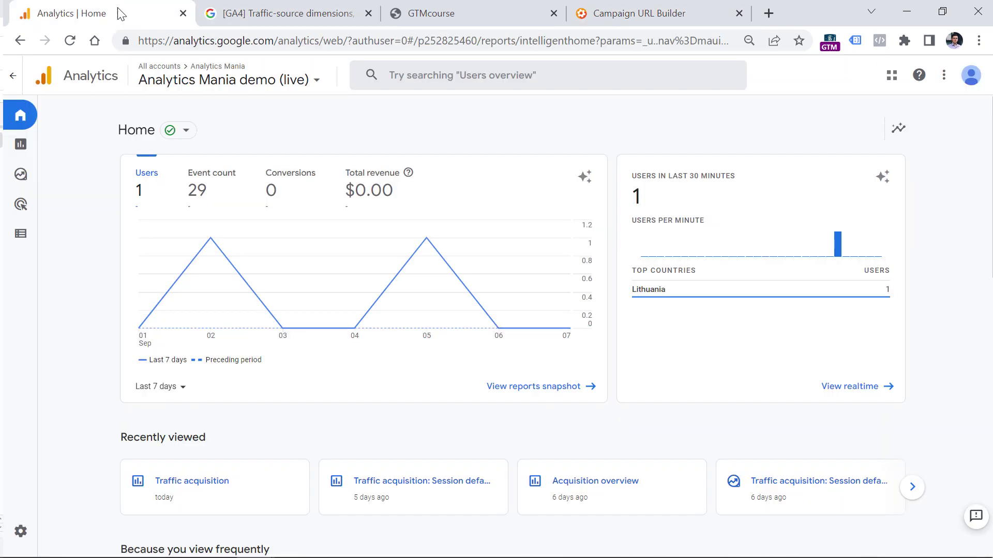
# - Open Reports and show the Session default channel grouping primary dimension choices
pyautogui.click(44, 151)
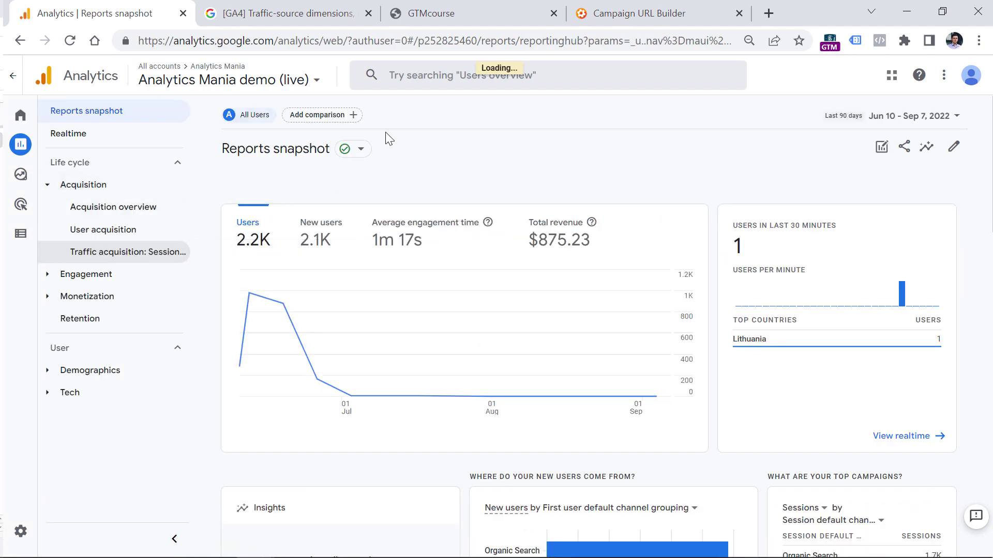
pyautogui.scroll(-3, 329, 273)
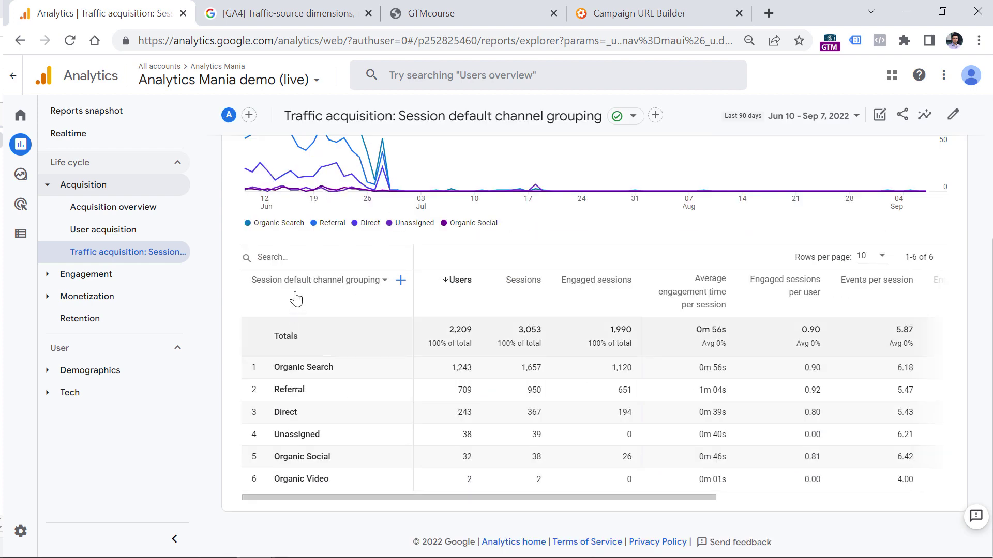
pyautogui.click(304, 283)
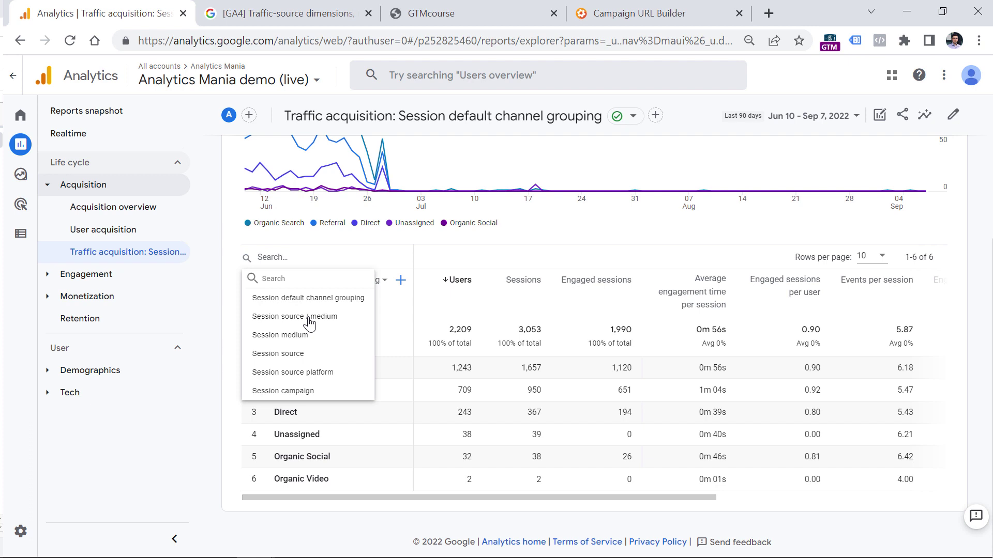
pyautogui.click(423, 321)
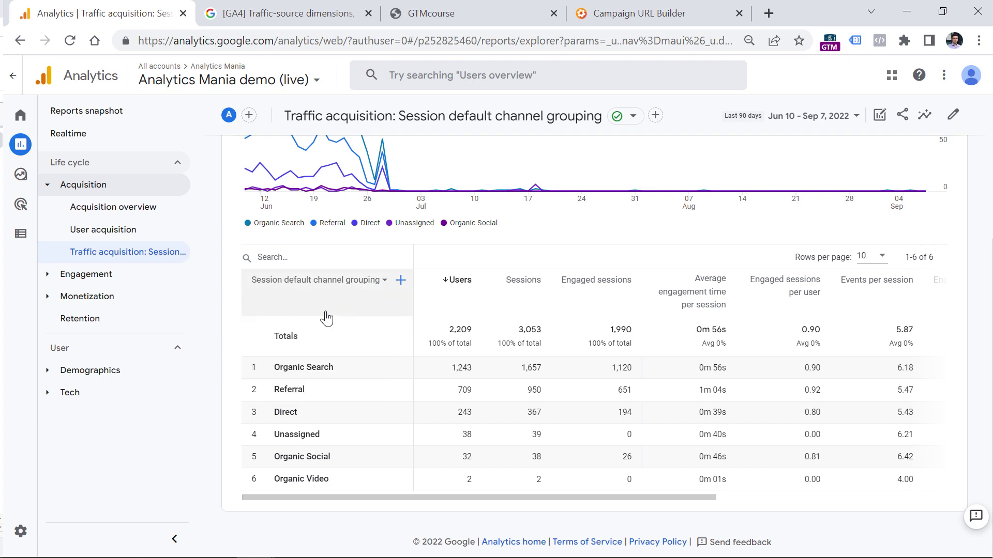
pyautogui.click(313, 285)
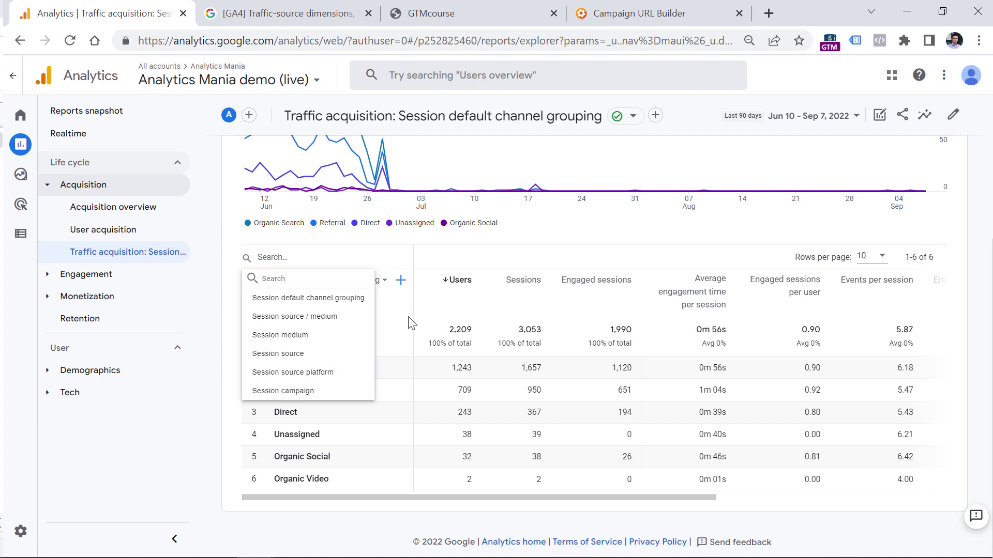
# - Change the primary dimension to Session source / medium, now led by google / organic with 1,088 users
pyautogui.click(305, 317)
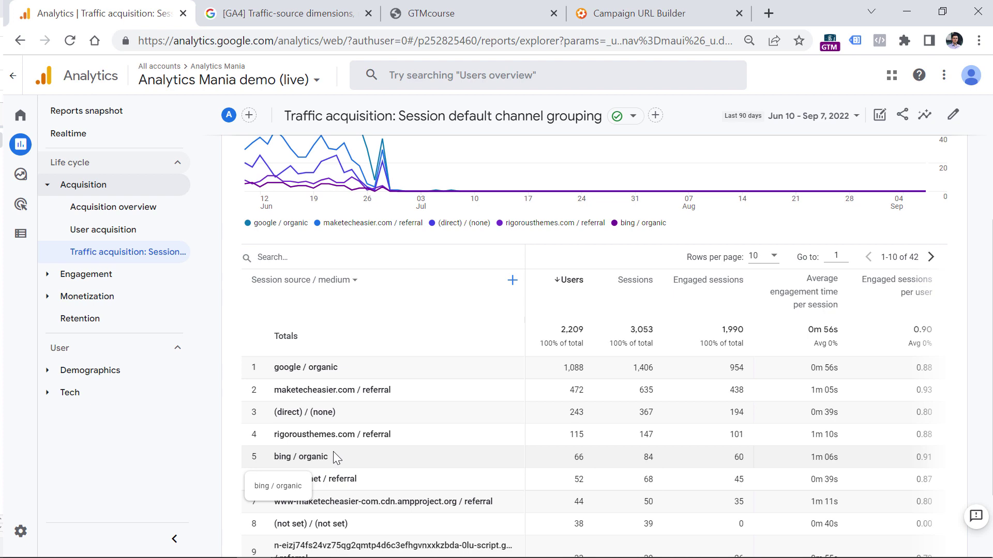
pyautogui.scroll(3, 433, 220)
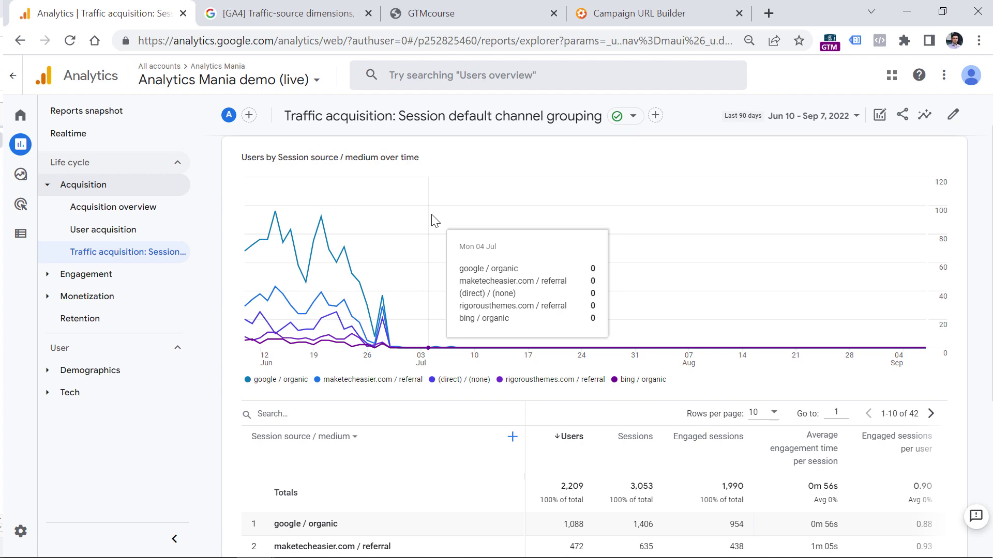
pyautogui.scroll(-5, 434, 220)
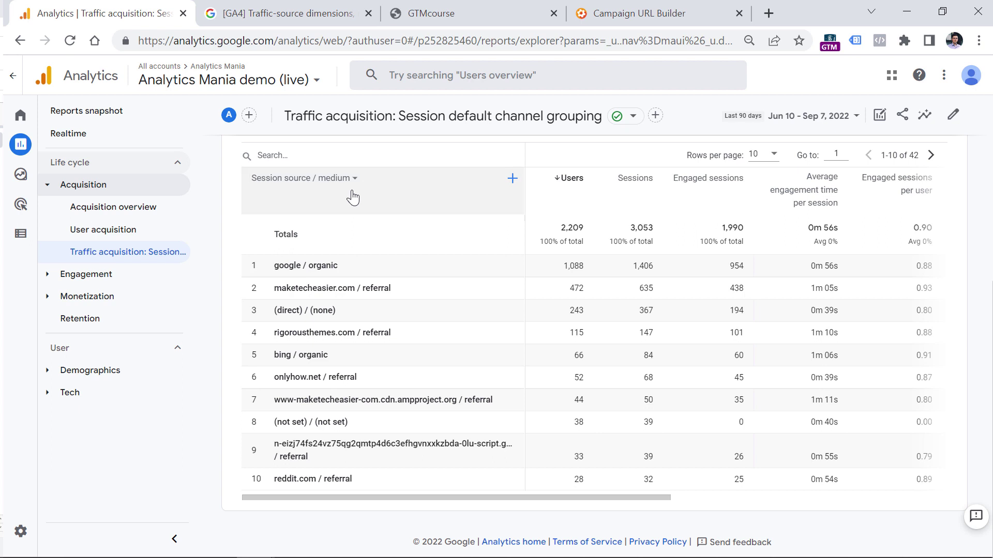
pyautogui.moveTo(352, 197)
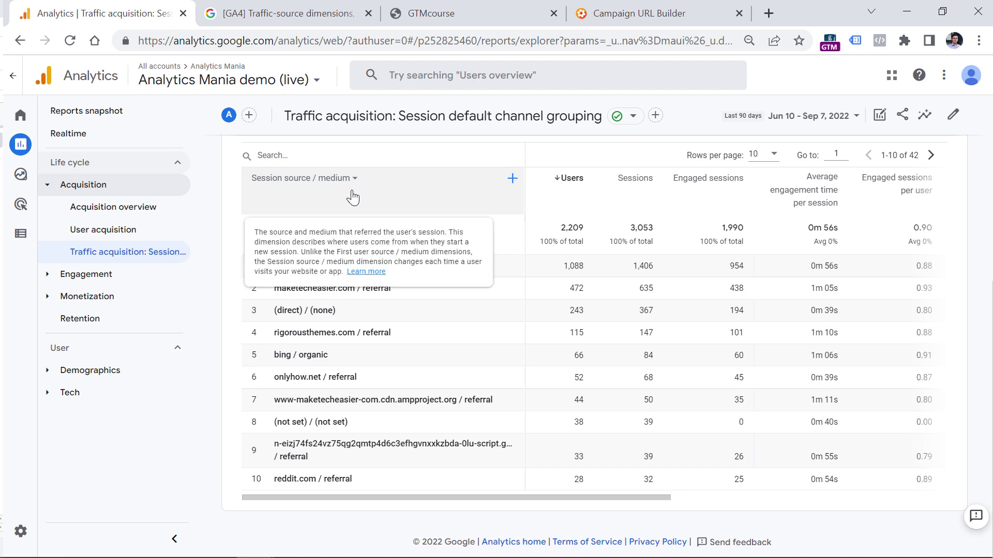
pyautogui.click(348, 182)
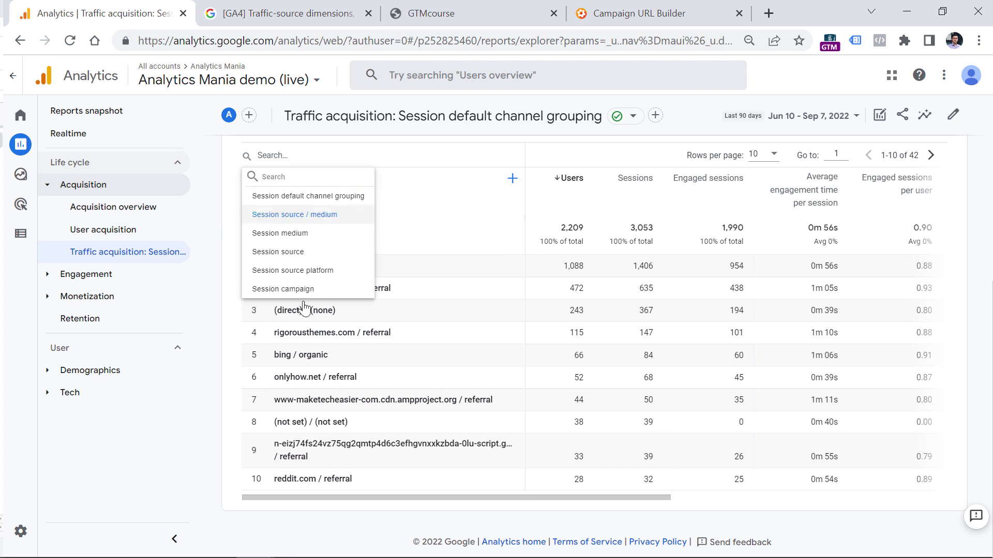
pyautogui.click(353, 356)
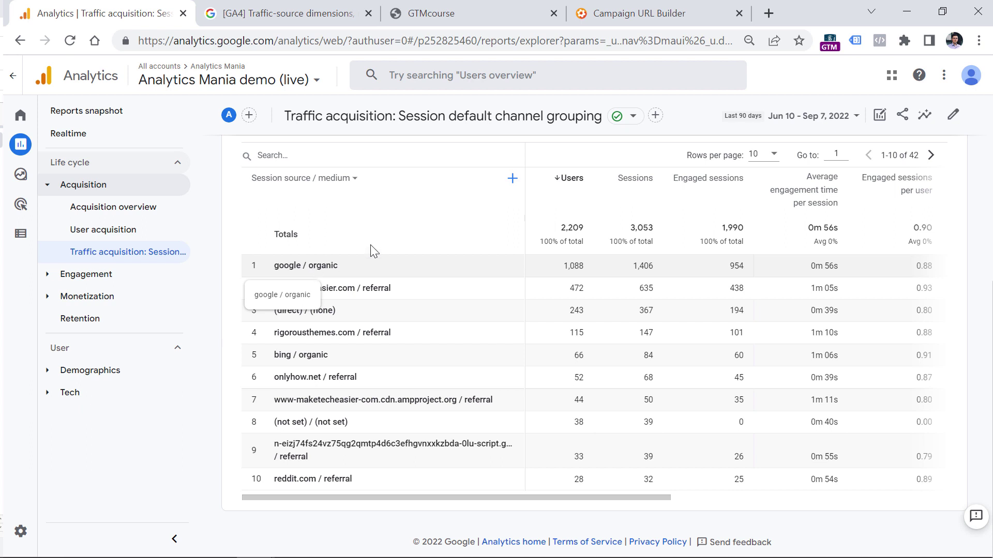
# - Search 'camp' and add Session campaign as the secondary dimension beside Session source / medium
pyautogui.click(511, 180)
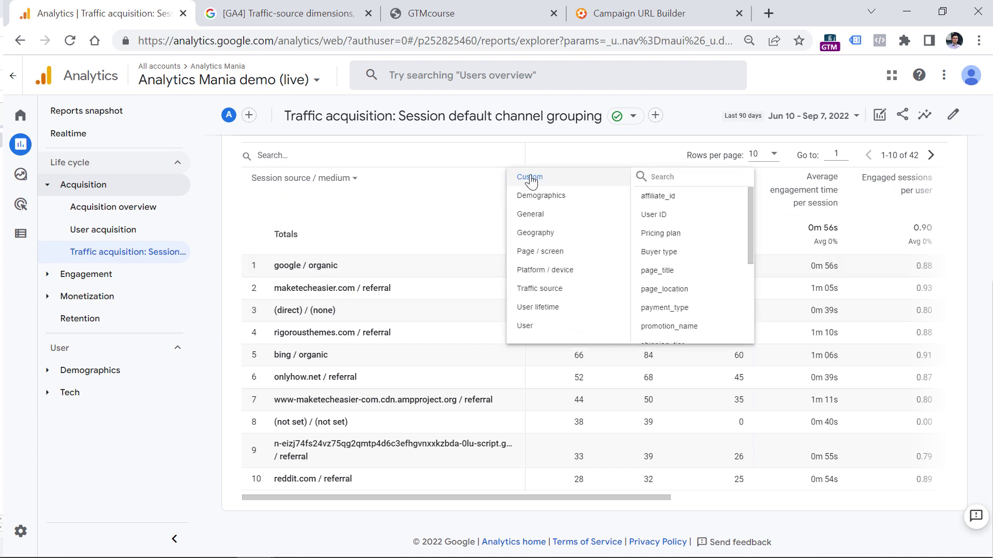
pyautogui.moveTo(540, 288)
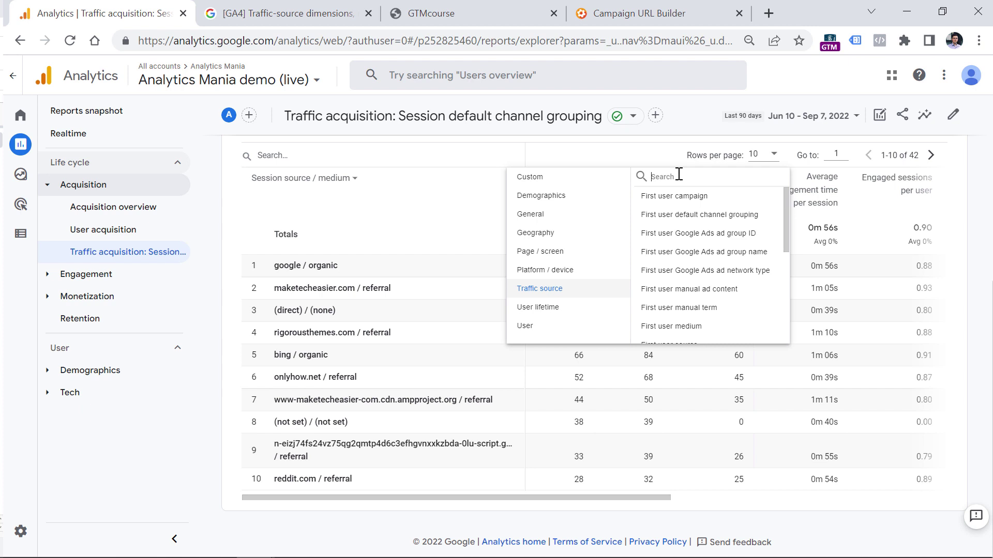
pyautogui.write('camp')
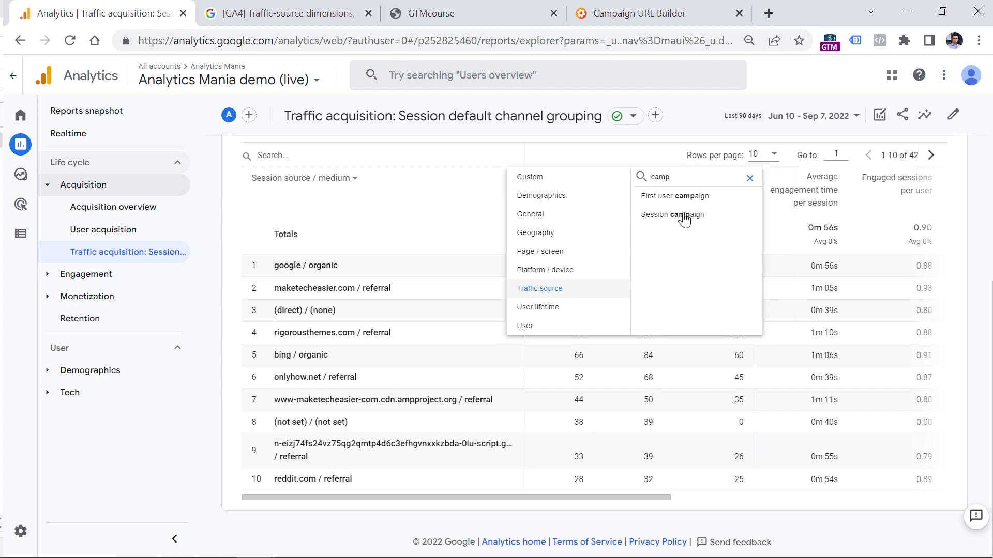
pyautogui.click(684, 215)
pyautogui.moveTo(662, 204); pyautogui.dragTo(663, 231)
pyautogui.scroll(-2, 663, 240)
pyautogui.scroll(-2, 662, 249)
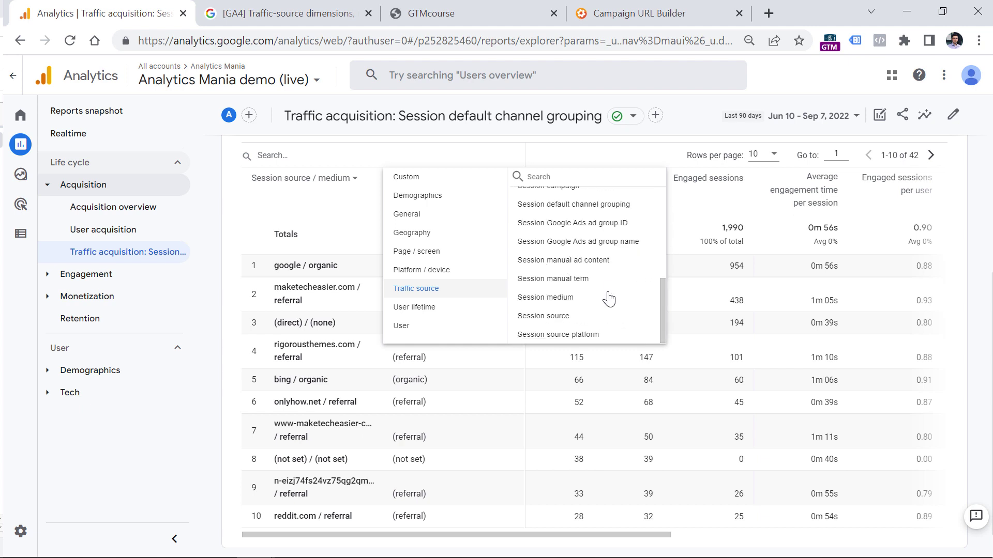